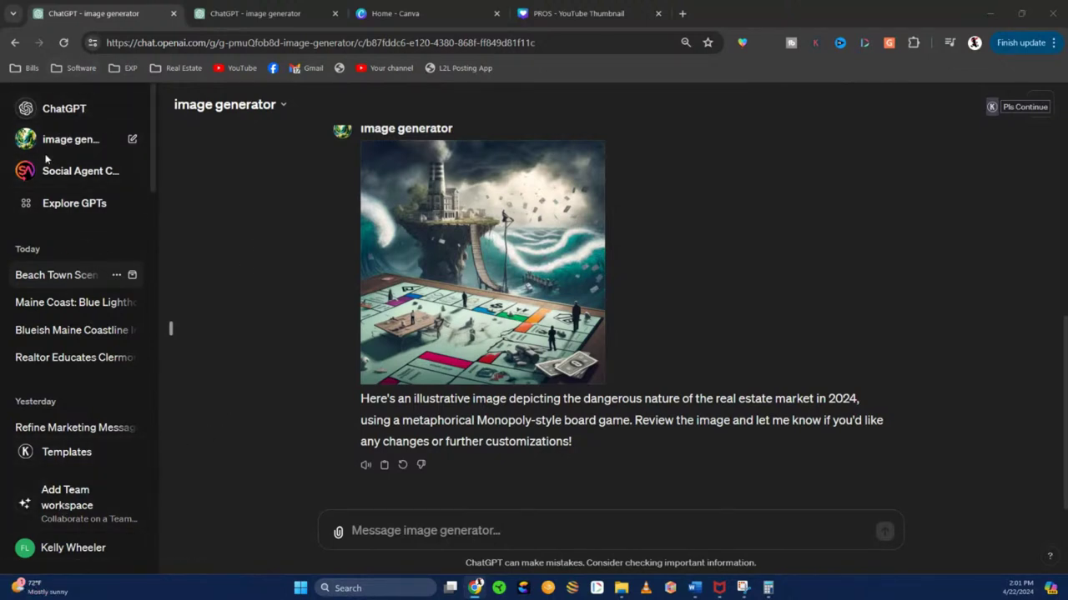
scroll(245, 403, up, 5)
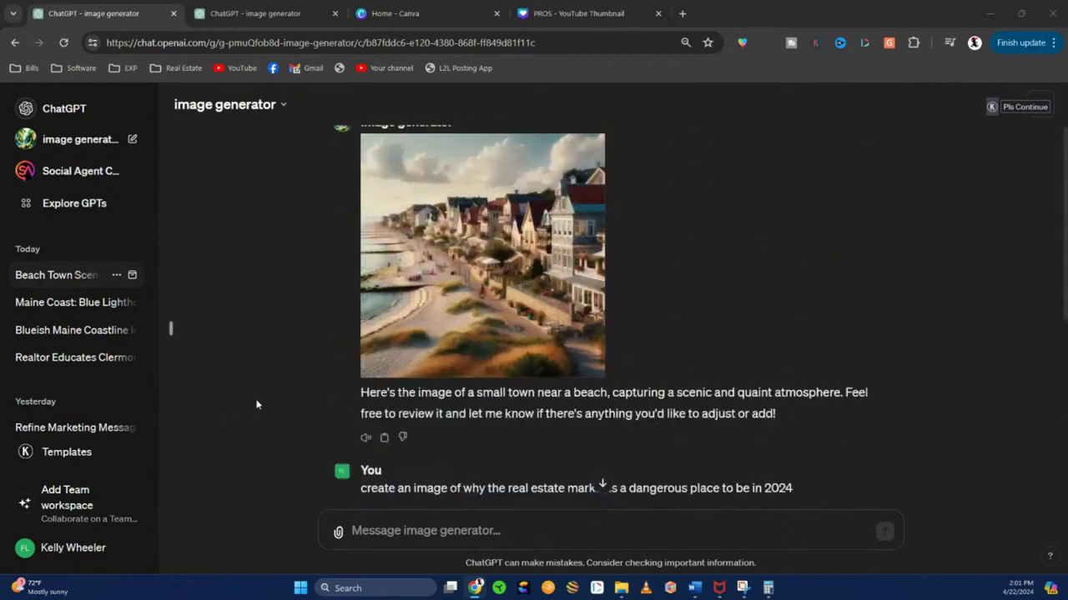
scroll(274, 387, down, 1)
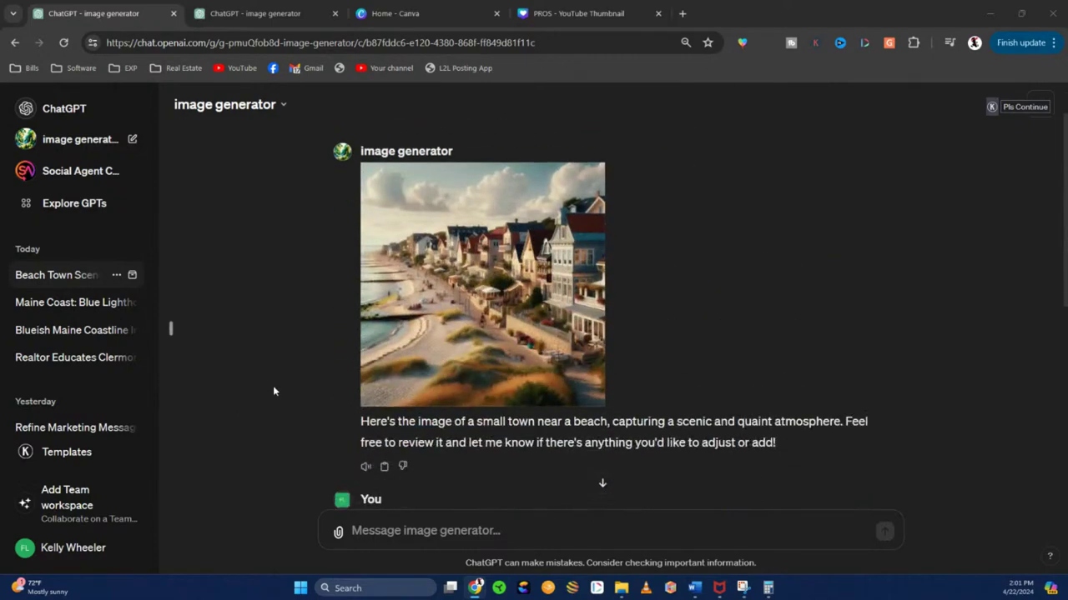
scroll(272, 391, up, 1)
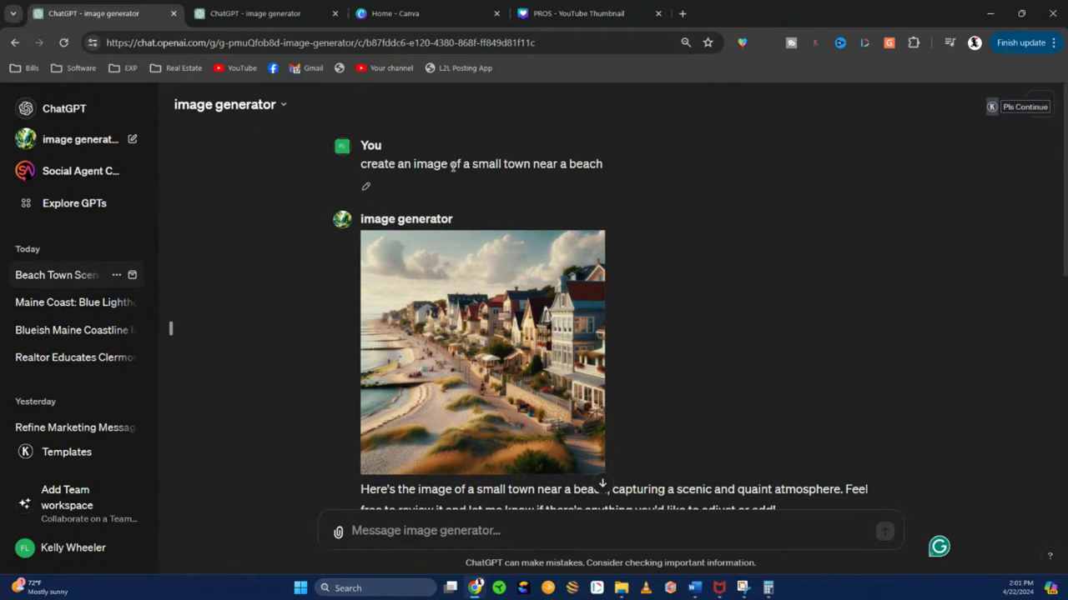
scroll(266, 320, down, 5)
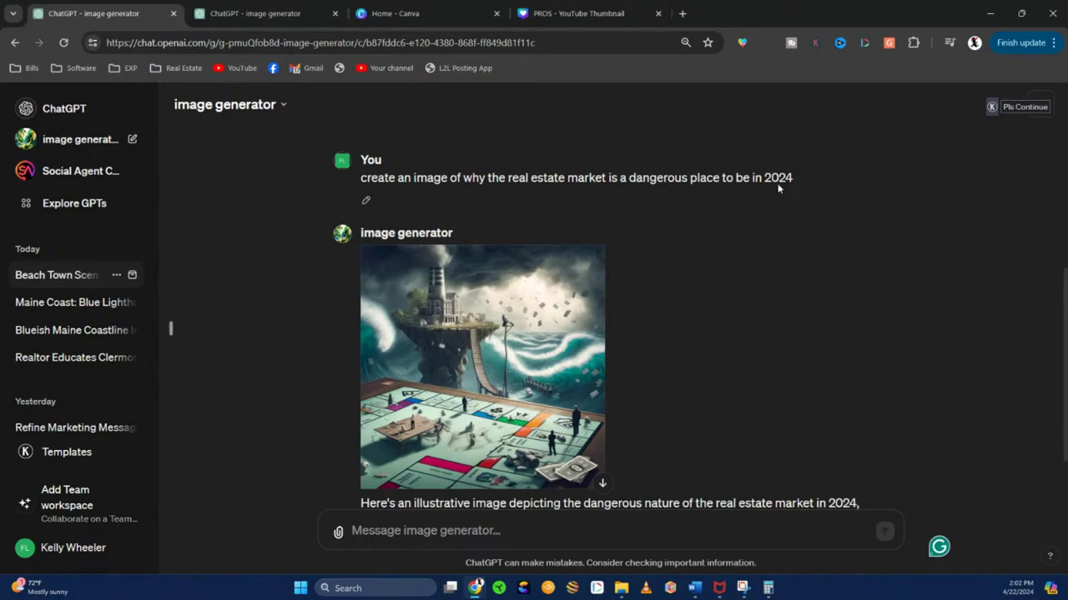
mouse_move(448, 402)
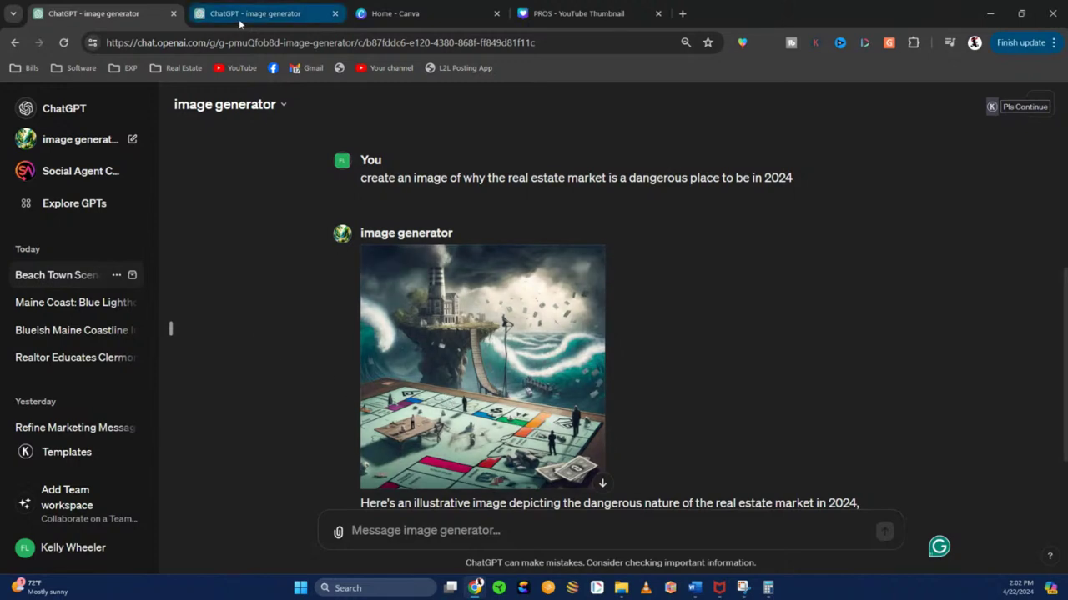
Step: Open the Clermont, Florida housing conversation and scroll to its second pros-and-cons image
click(240, 17)
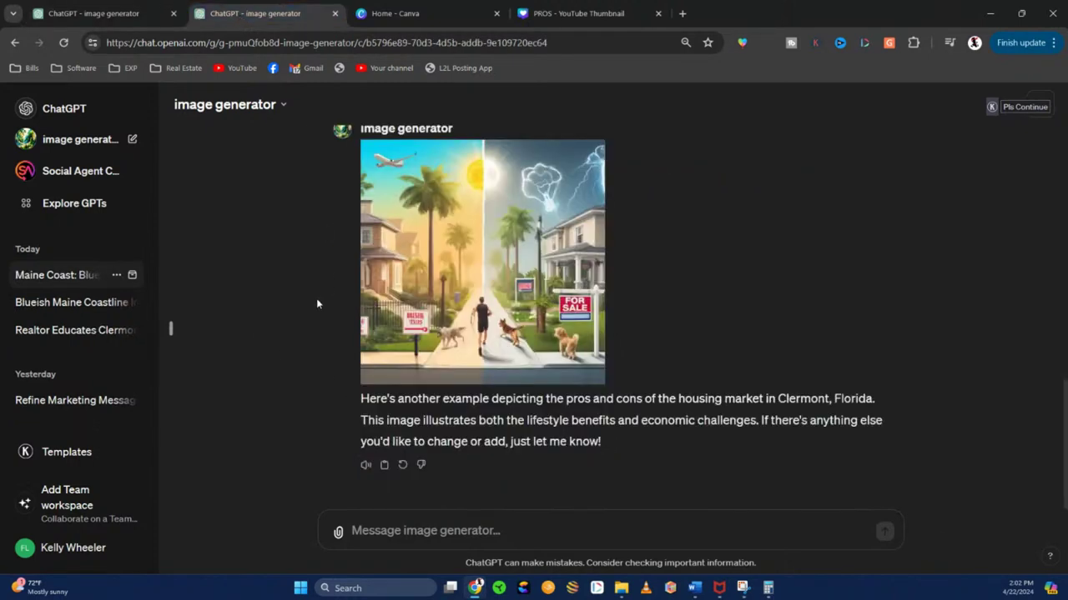
scroll(326, 334, up, 3)
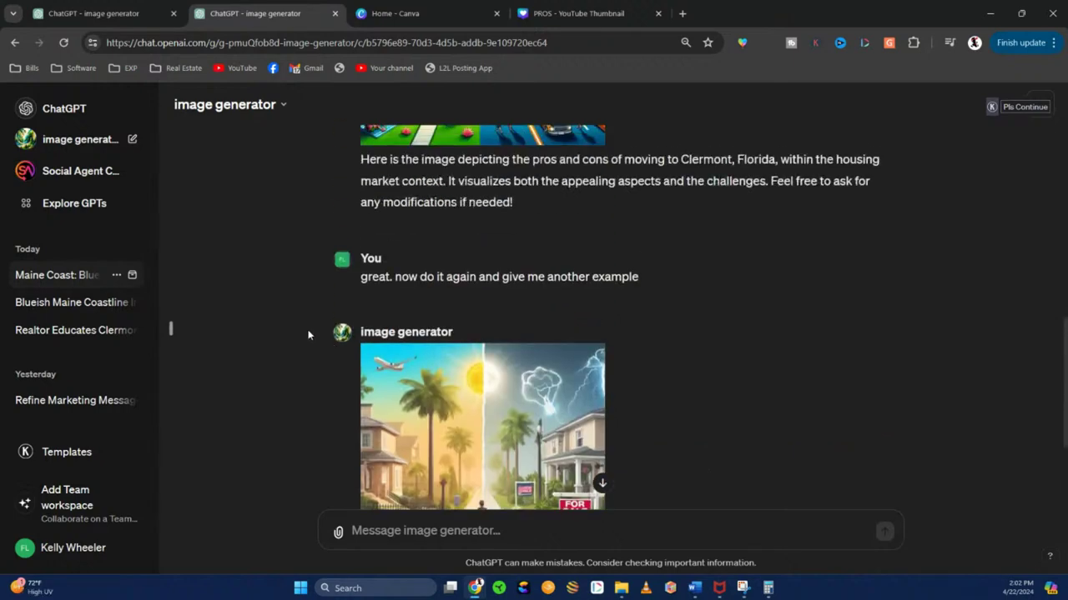
scroll(270, 318, up, 6)
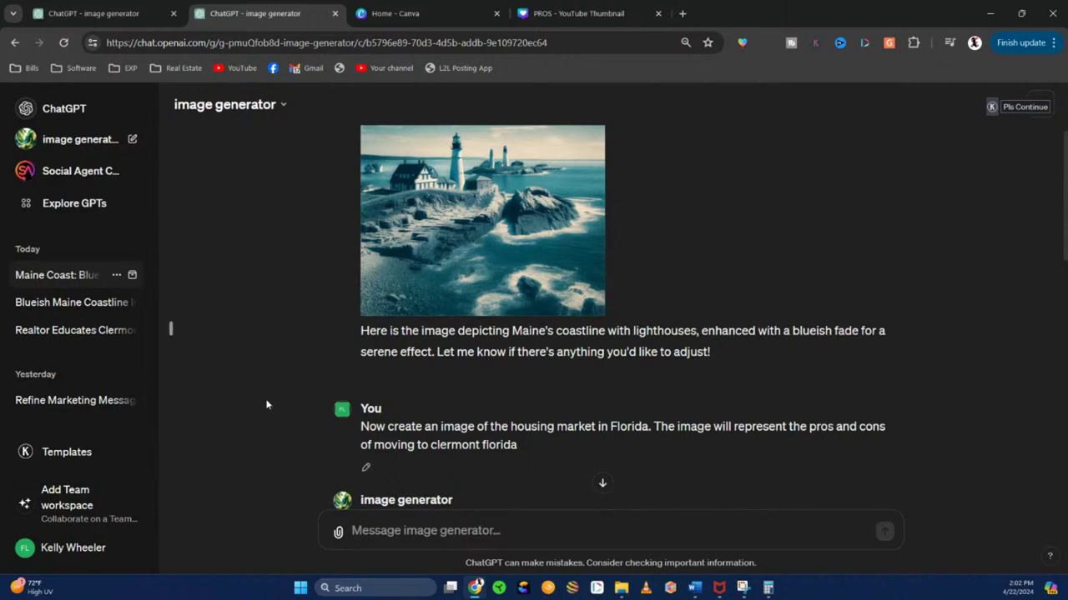
scroll(267, 404, down, 10)
scroll(270, 404, up, 4)
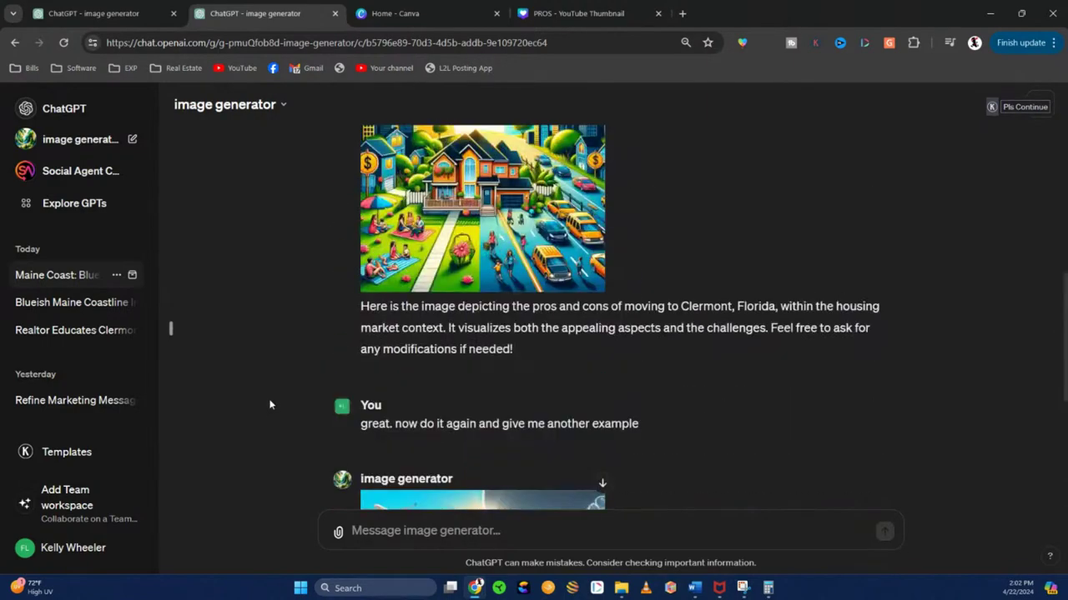
scroll(269, 405, up, 2)
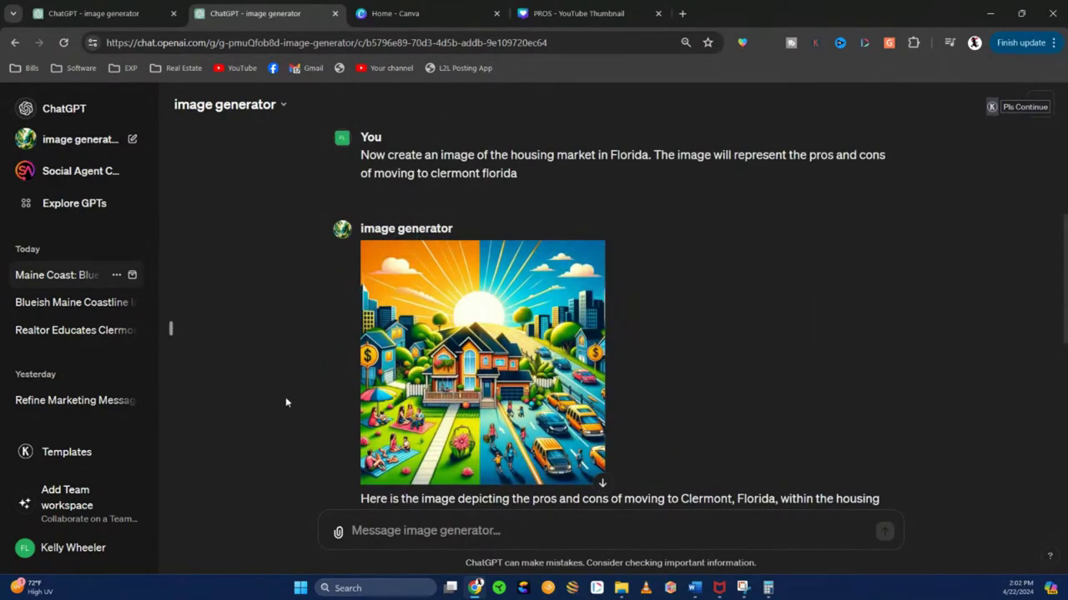
scroll(287, 399, down, 5)
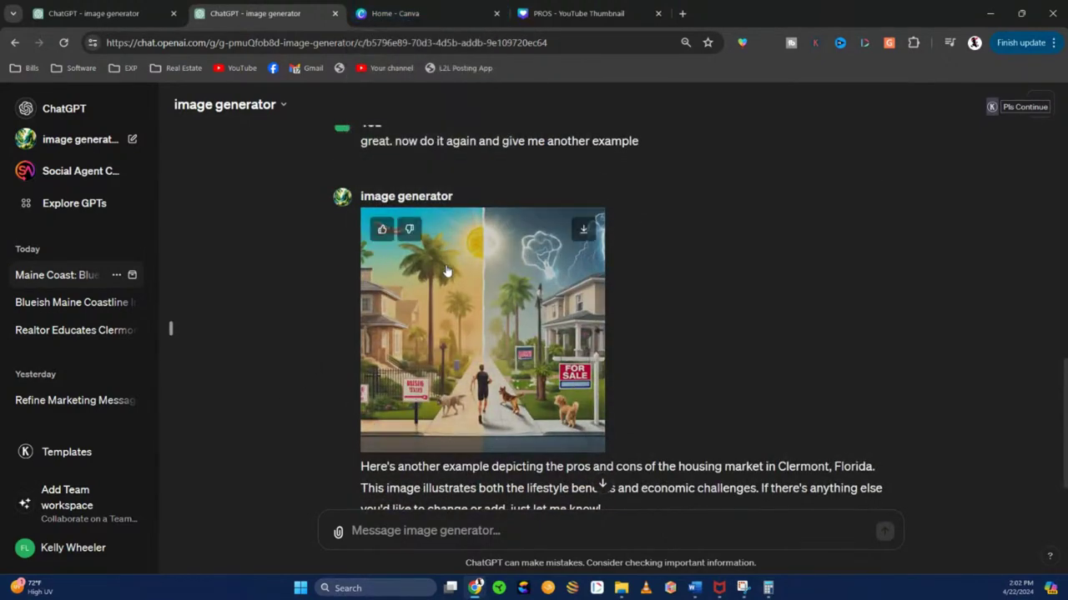
right_click(447, 265)
Step: Copy the split sunny-and-stormy Clermont image and delete the PROS thumbnail's old photo
click(498, 328)
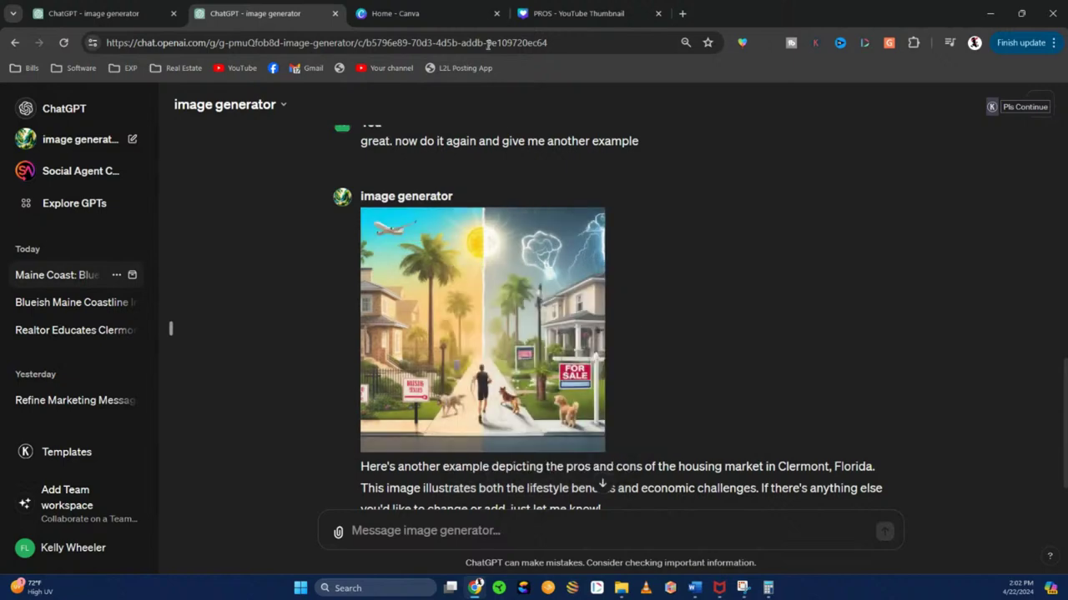
click(400, 13)
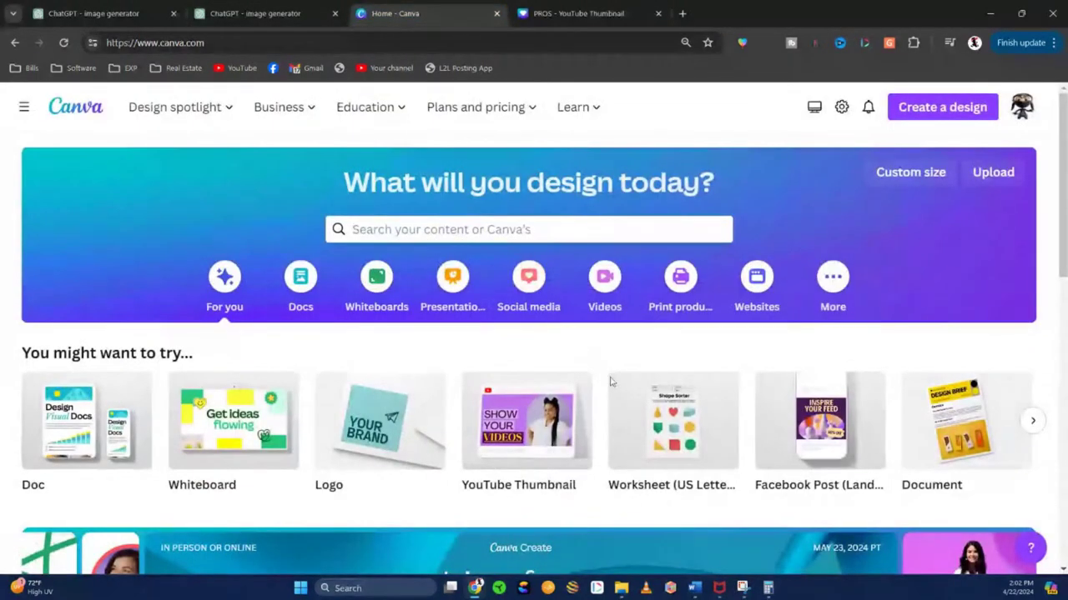
click(583, 13)
click(668, 357)
click(664, 226)
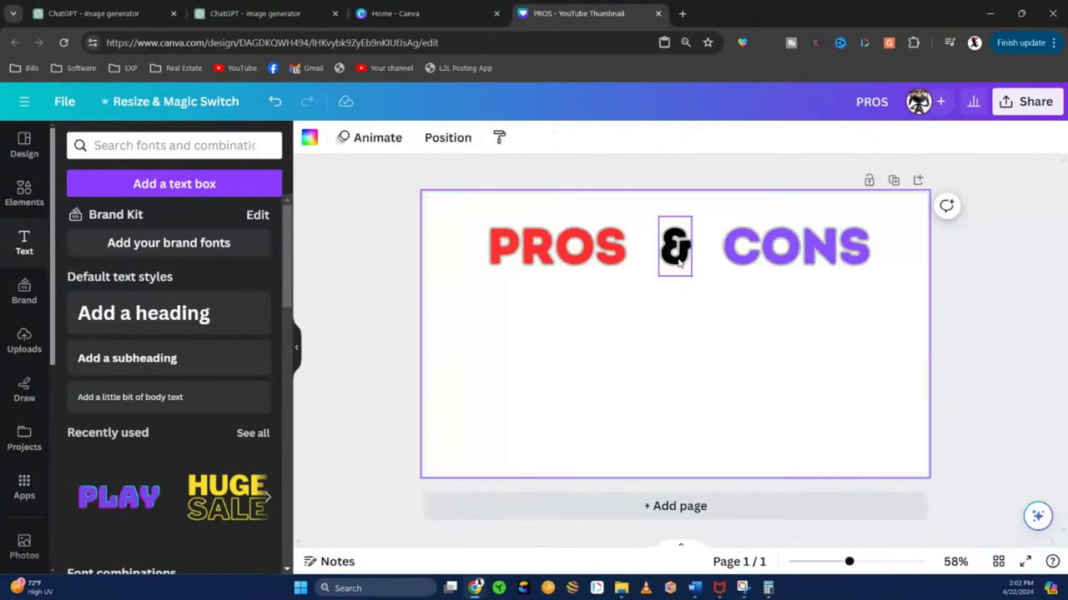
Step: Paste the split Clermont image into the thumbnail and set it as the background
right_click(673, 396)
click(723, 469)
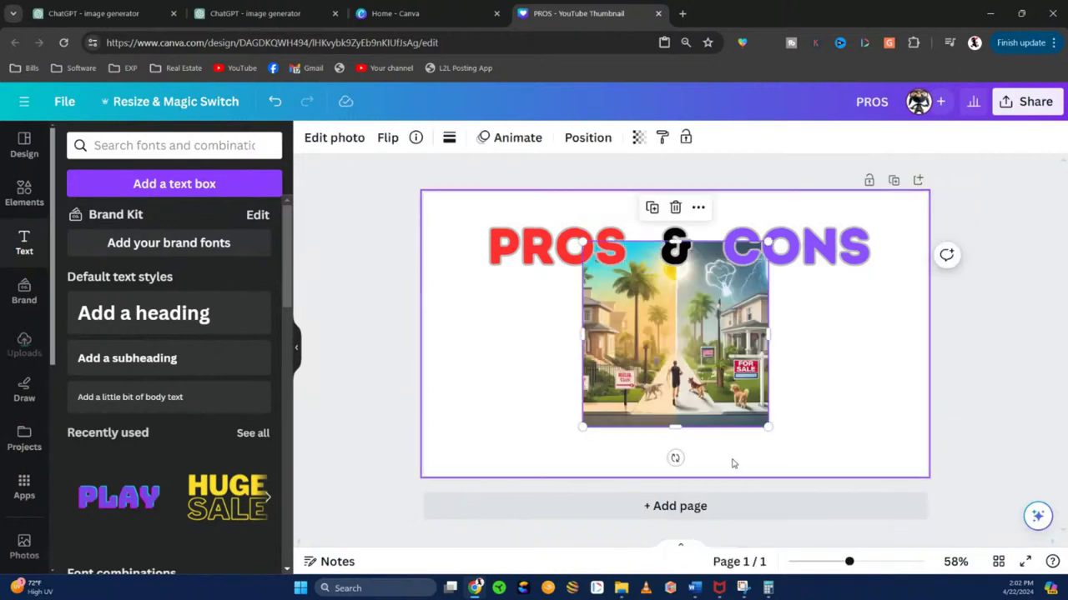
right_click(676, 367)
click(789, 522)
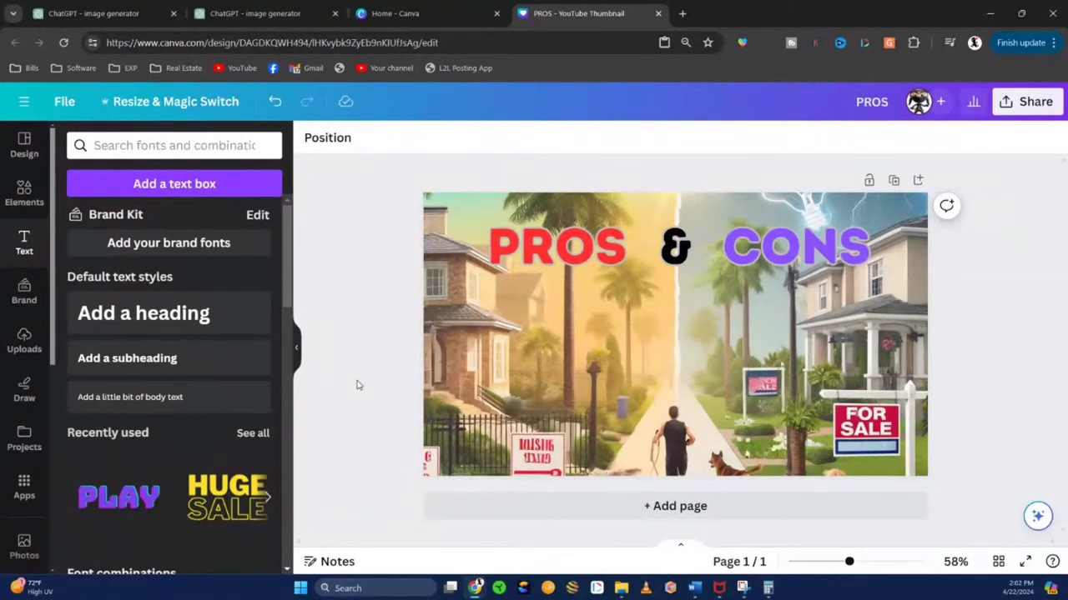
click(254, 14)
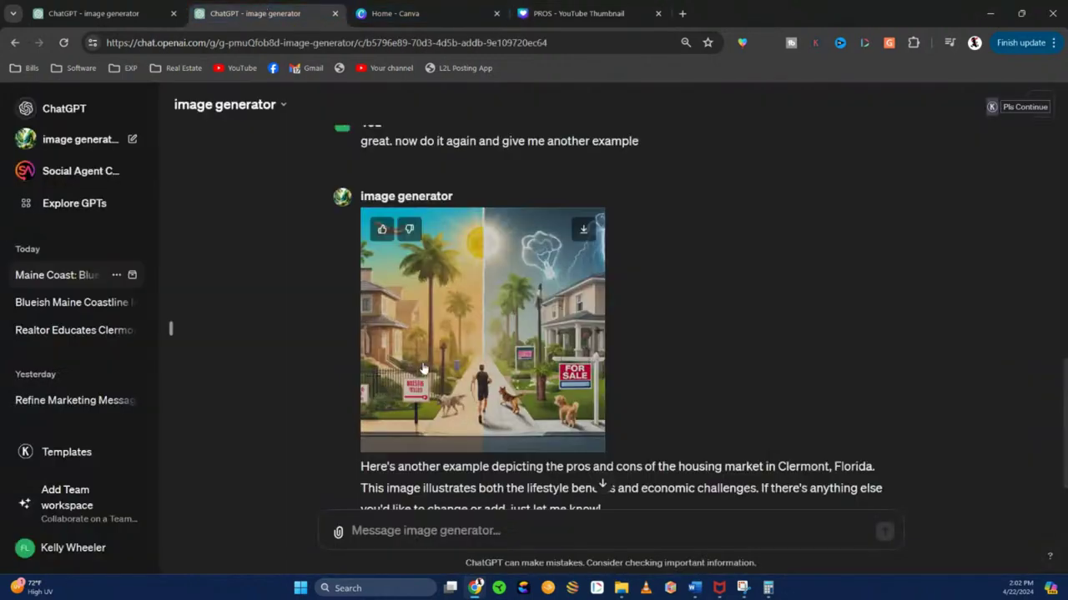
Step: Copy the colourful cartoon house-and-traffic Clermont image and delete the current thumbnail background
scroll(423, 366, up, 5)
right_click(469, 336)
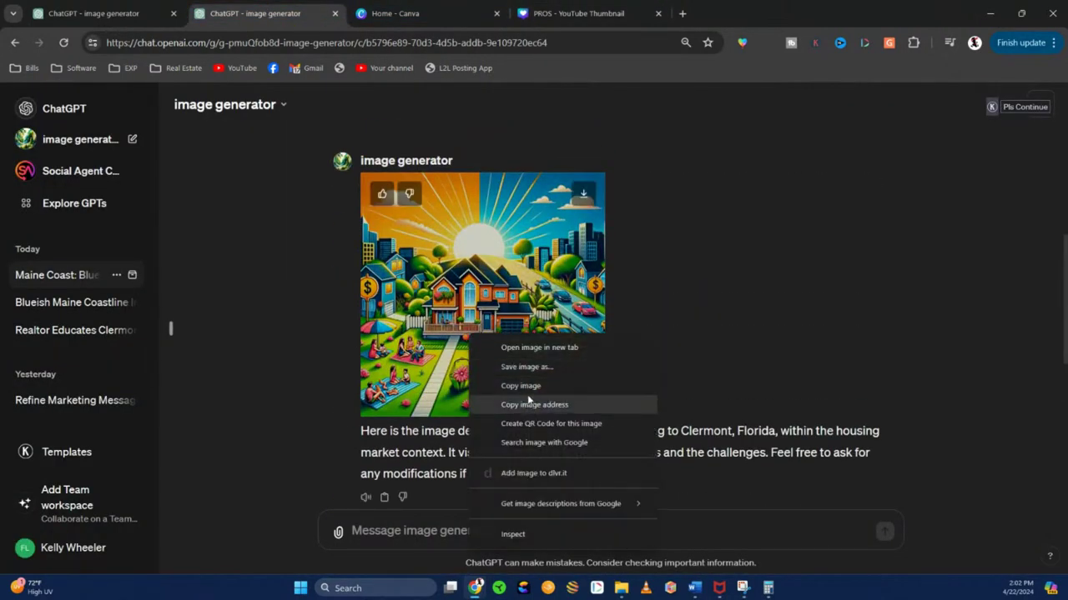
click(523, 385)
click(578, 13)
click(647, 325)
click(678, 226)
Step: Paste the colourful house image and set it as the PROS & CONS thumbnail background
right_click(675, 355)
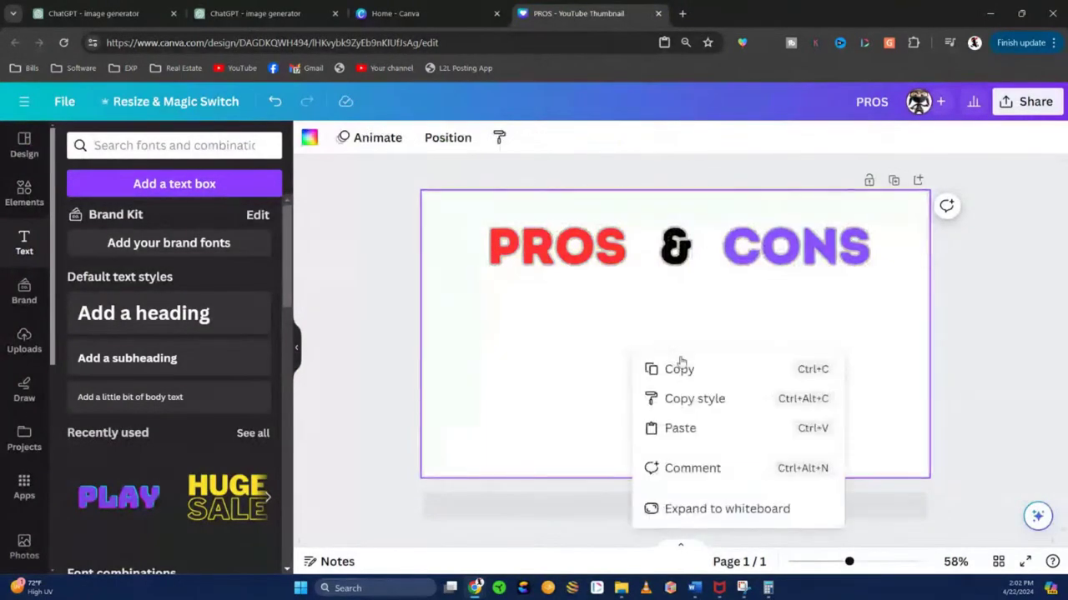
click(692, 430)
right_click(679, 387)
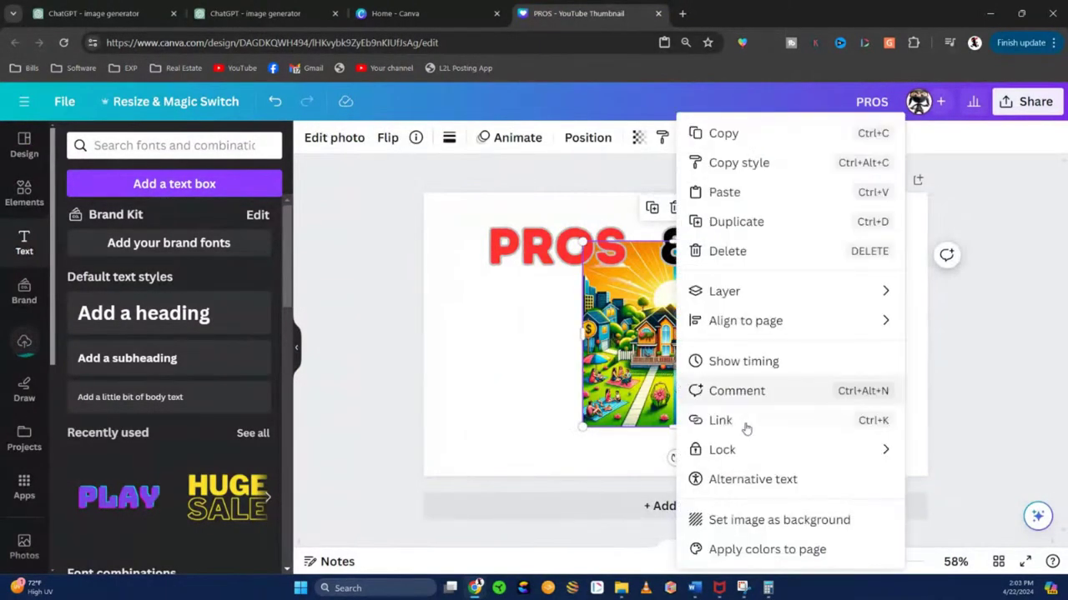
click(751, 519)
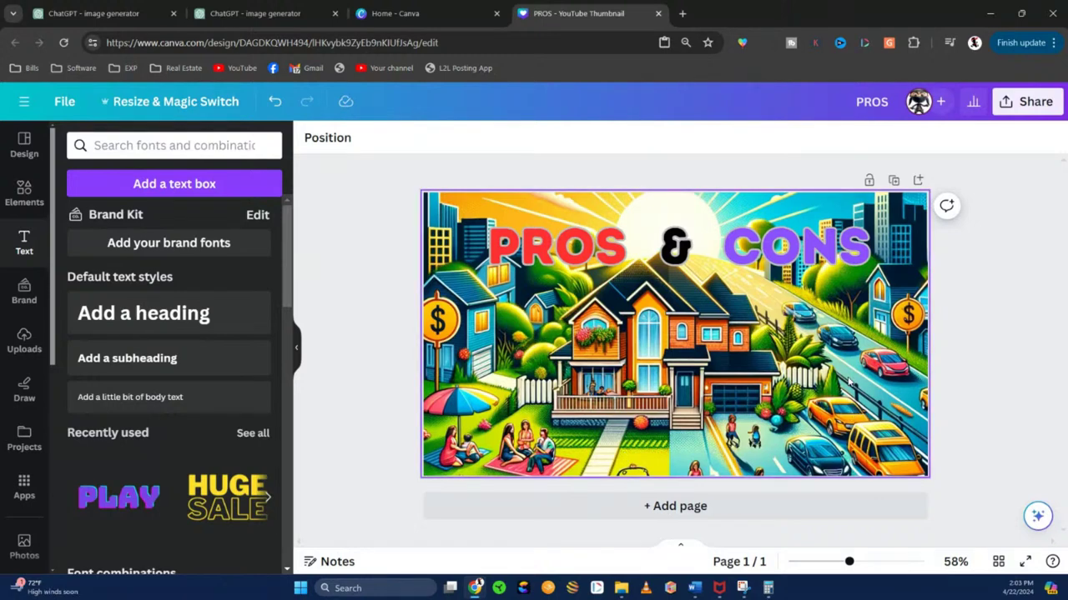
click(255, 13)
Step: Switch to the stormy Monopoly-board conversation and copy its generated 2024 real estate image
scroll(290, 365, up, 2)
scroll(291, 365, up, 3)
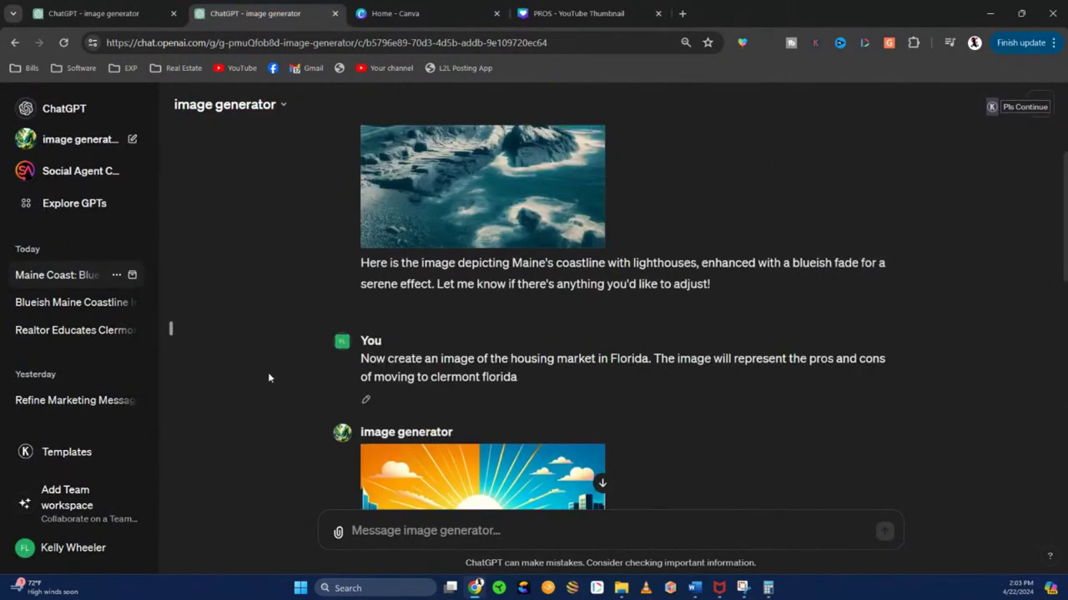
scroll(269, 373, down, 4)
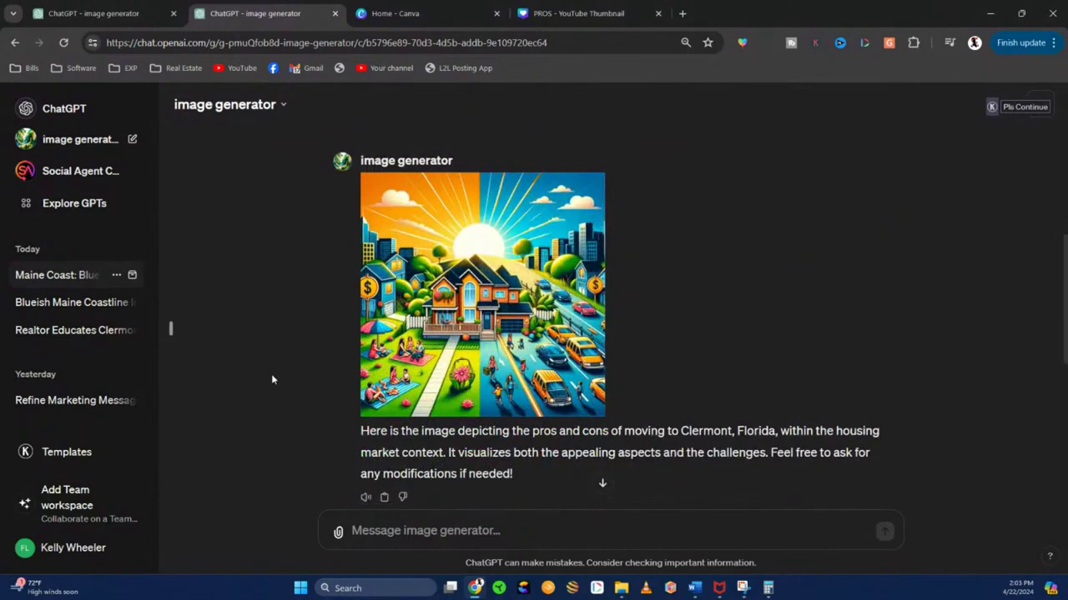
mouse_move(460, 252)
click(93, 13)
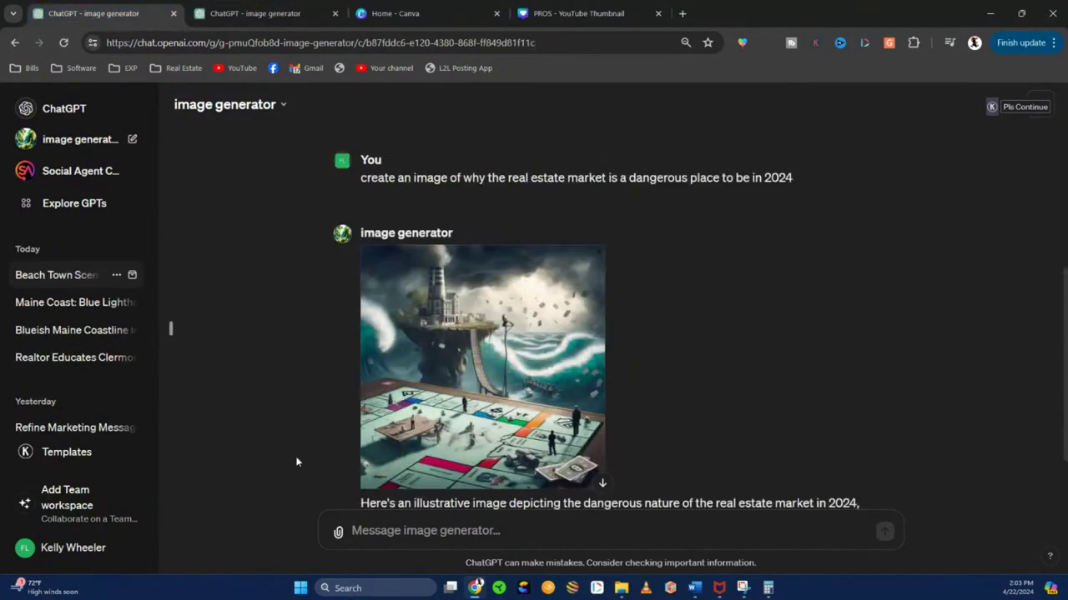
scroll(297, 461, down, 1)
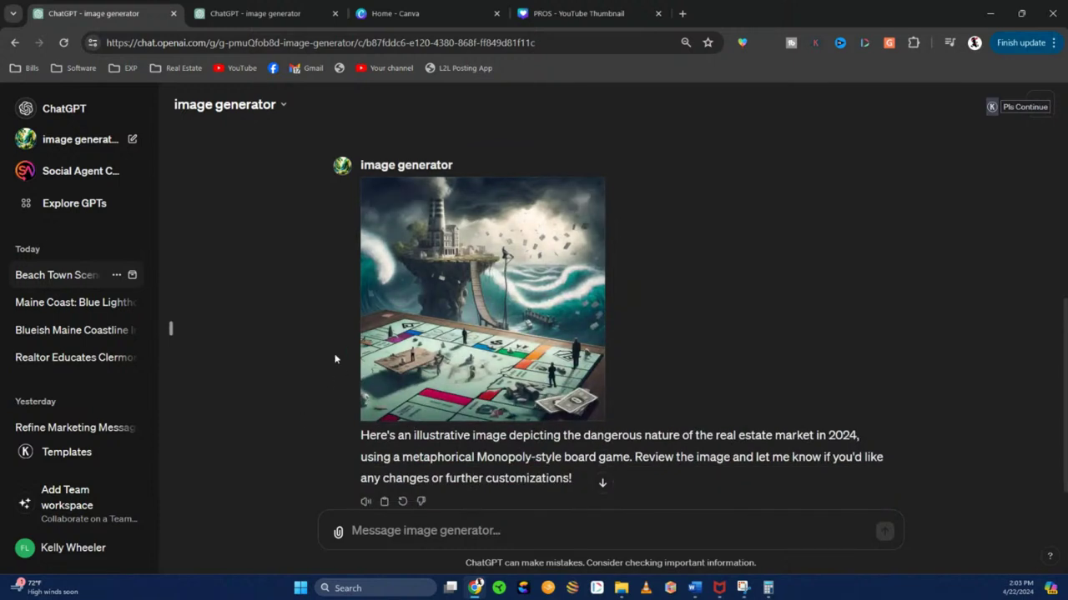
scroll(335, 358, up, 2)
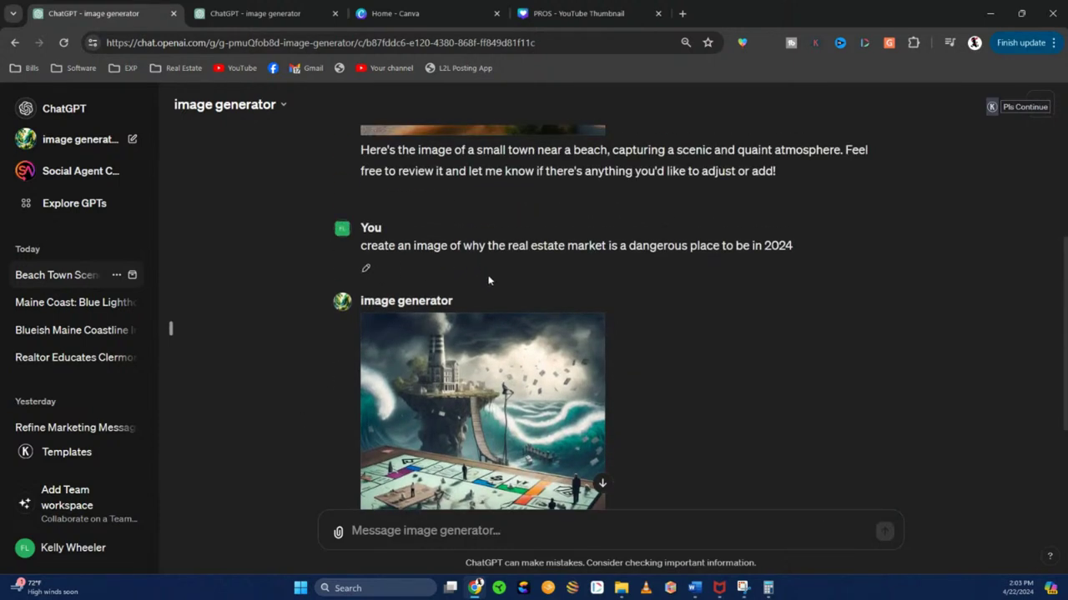
scroll(488, 284, down, 1)
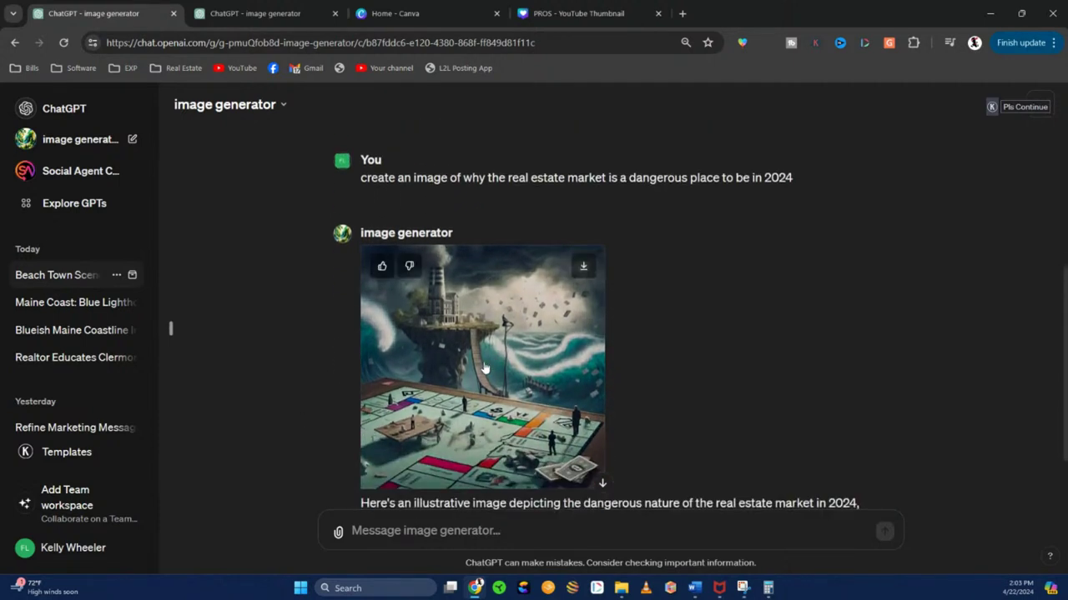
right_click(484, 368)
click(561, 202)
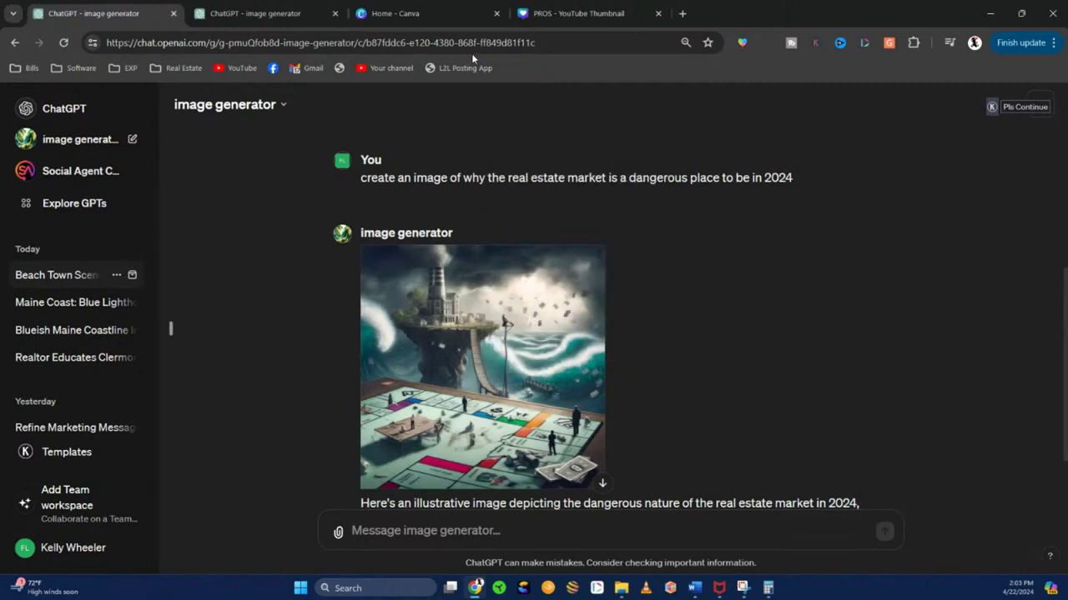
Step: Replace the thumbnail background with the pasted stormy Monopoly-board image
click(583, 13)
right_click(540, 359)
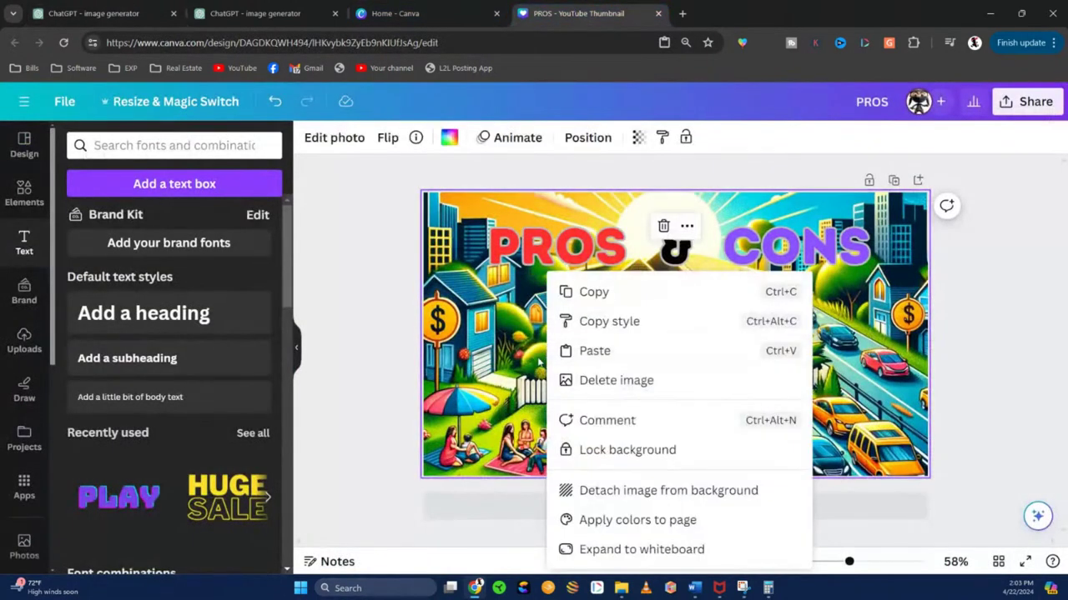
click(615, 381)
right_click(618, 357)
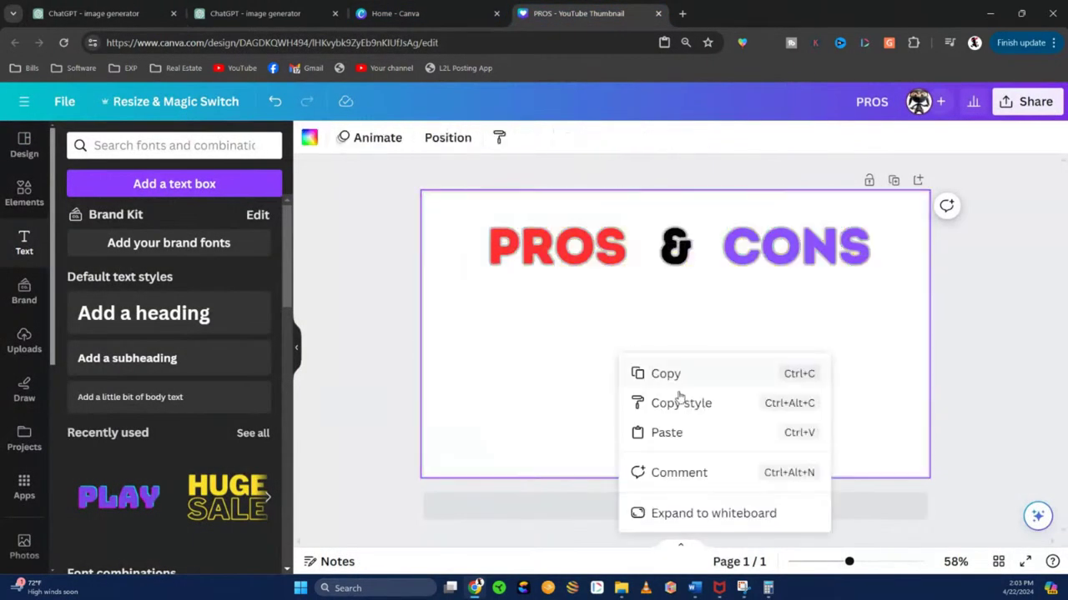
click(684, 431)
right_click(676, 424)
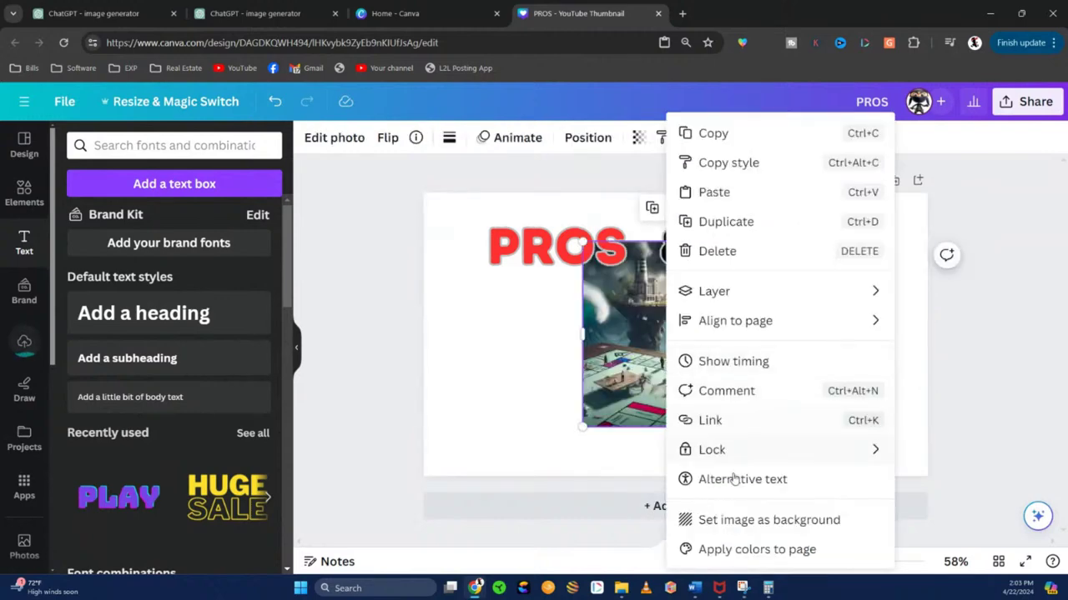
click(737, 518)
Step: Delete the PROS and & texts, then move CONS to the upper left and widen it
click(613, 235)
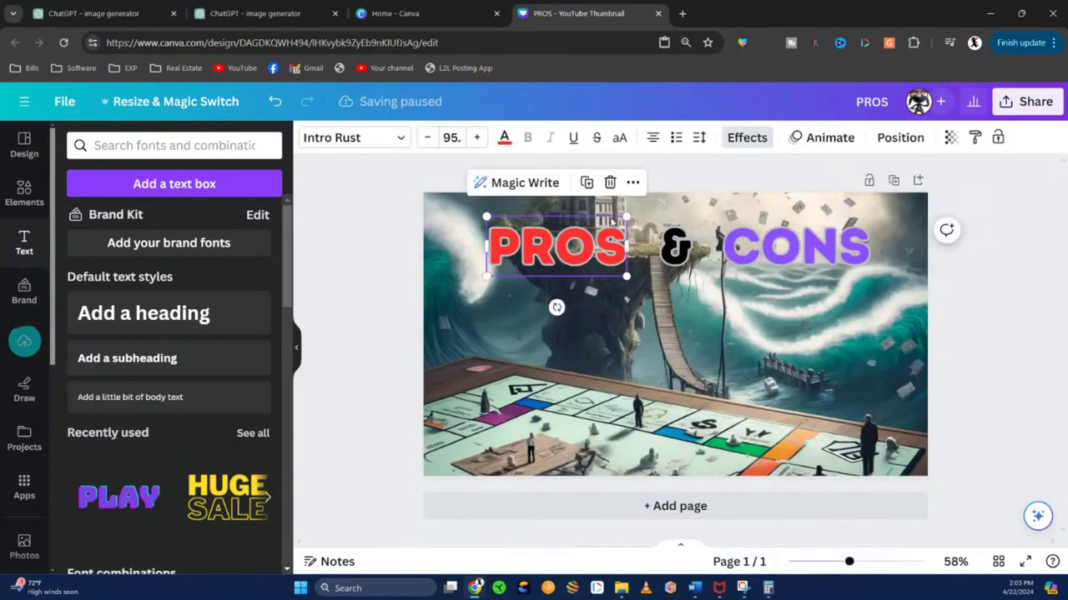
click(610, 182)
click(675, 245)
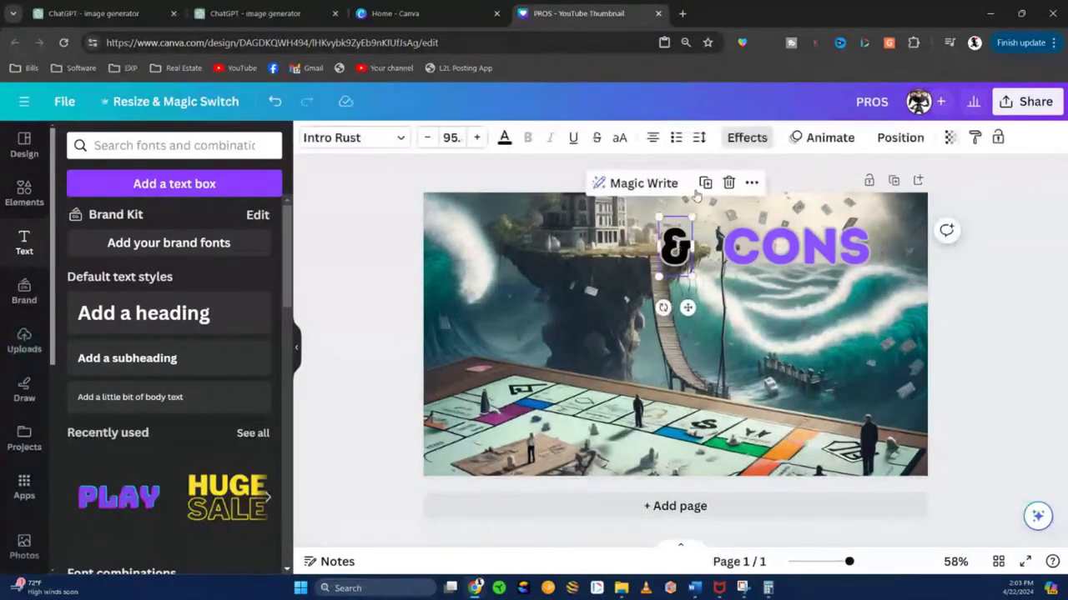
click(728, 182)
drag(759, 237, 488, 235)
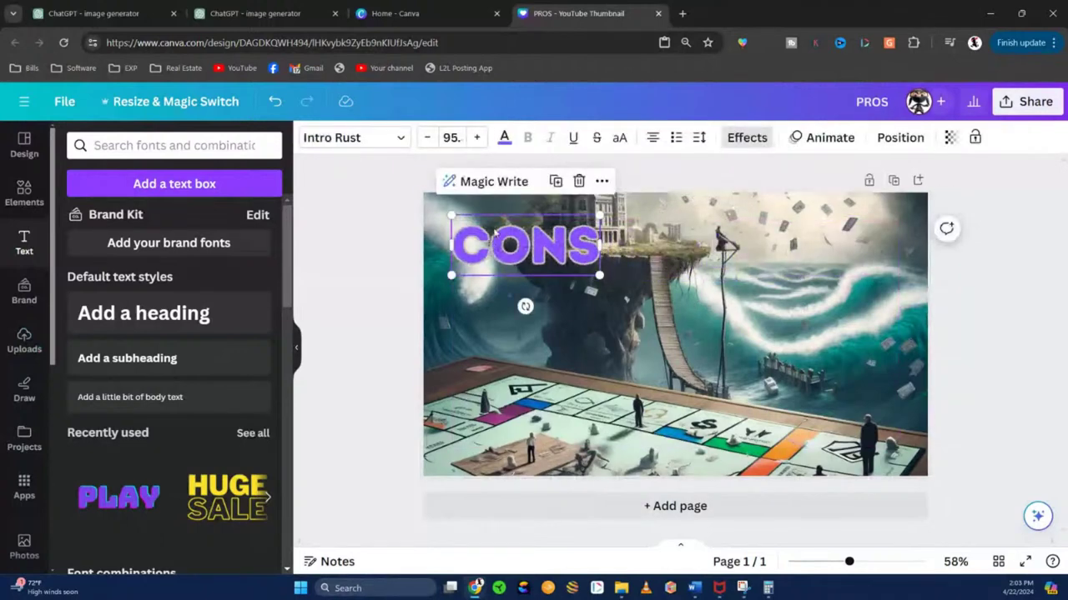
drag(599, 246, 748, 245)
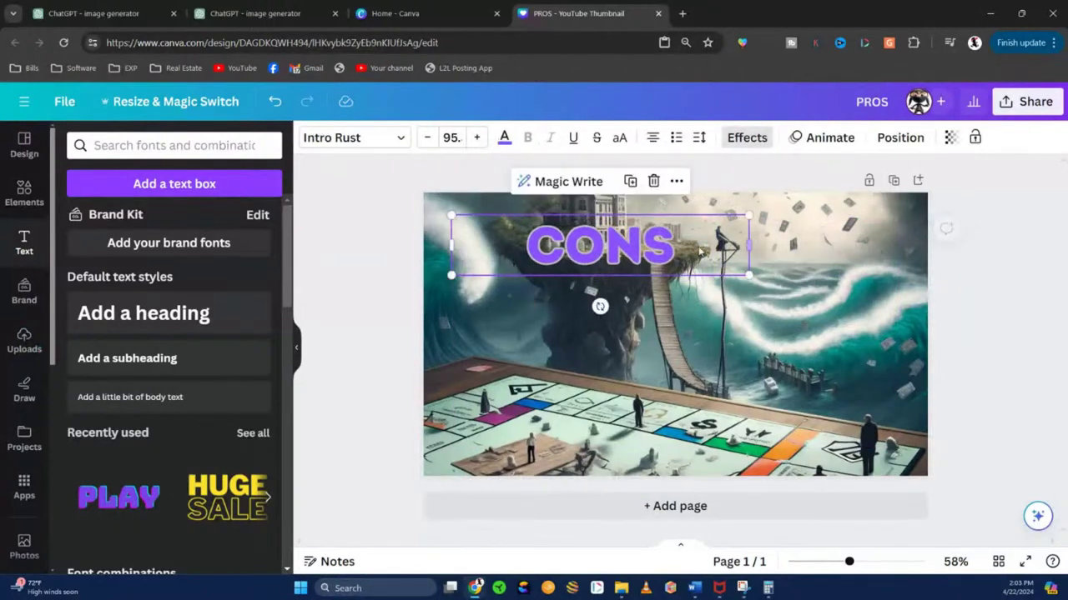
drag(675, 245, 517, 247)
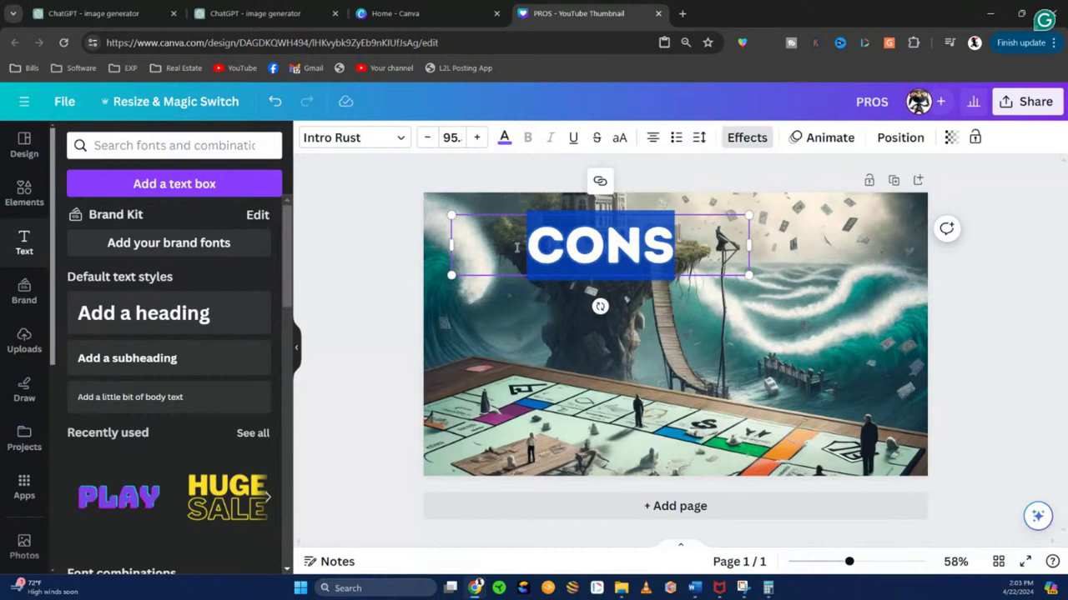
Step: Retype the heading as 'HOUSING MARKET IN DANGER', widen its box, and shrink it to size 65
text(HOUSI)
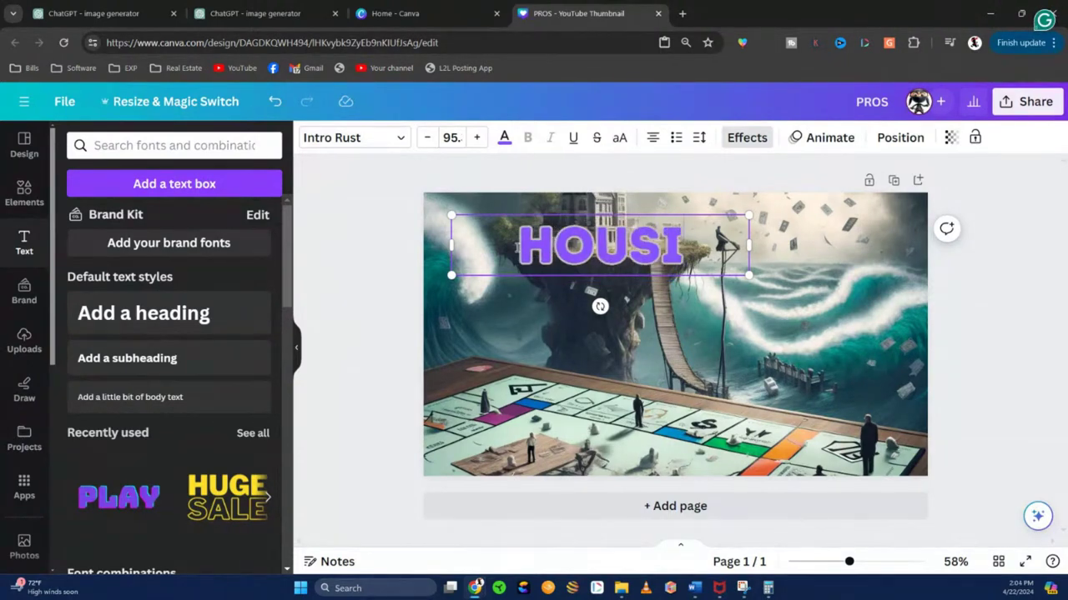
text(NG MARKE)
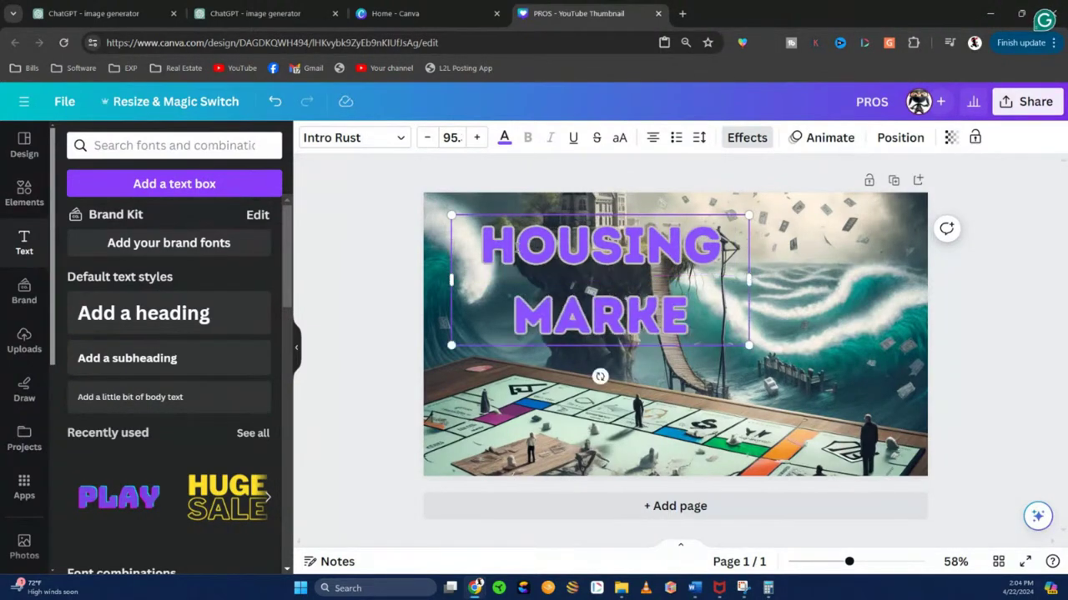
text(T IN DANGER)
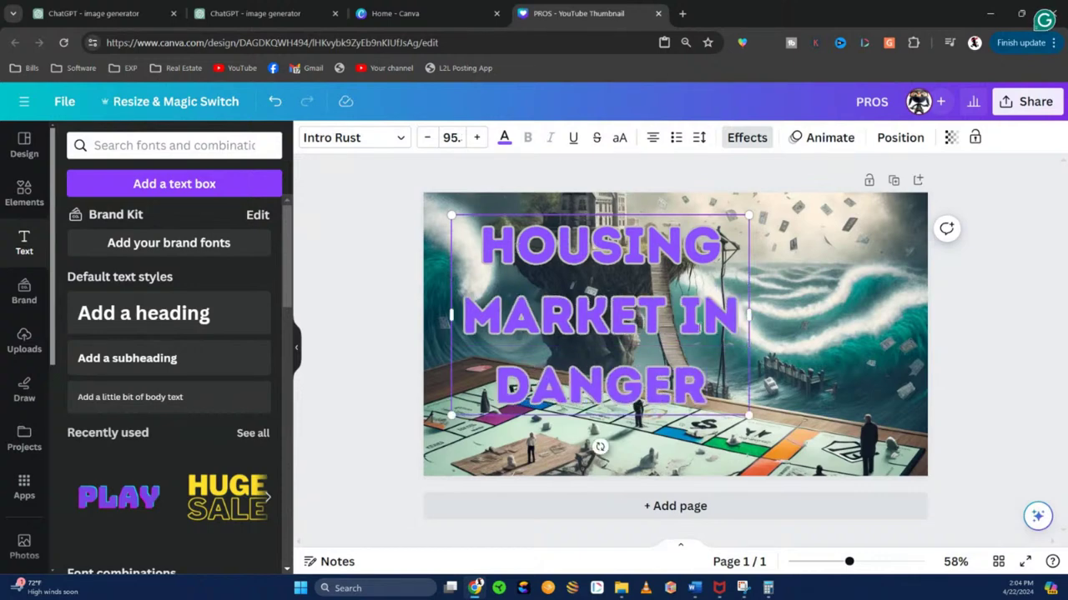
drag(749, 316, 919, 305)
click(426, 138)
click(427, 137)
click(426, 138)
click(426, 137)
click(426, 138)
click(426, 138)
click(426, 138)
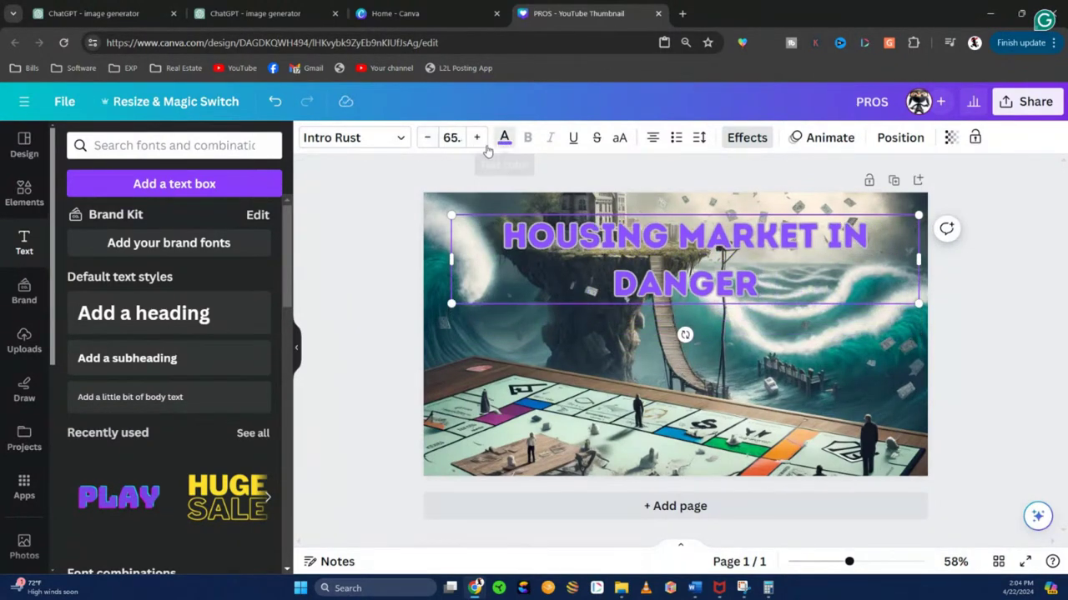
click(504, 140)
Step: Colour all of the heading text with the red Brand Kit swatch
click(111, 326)
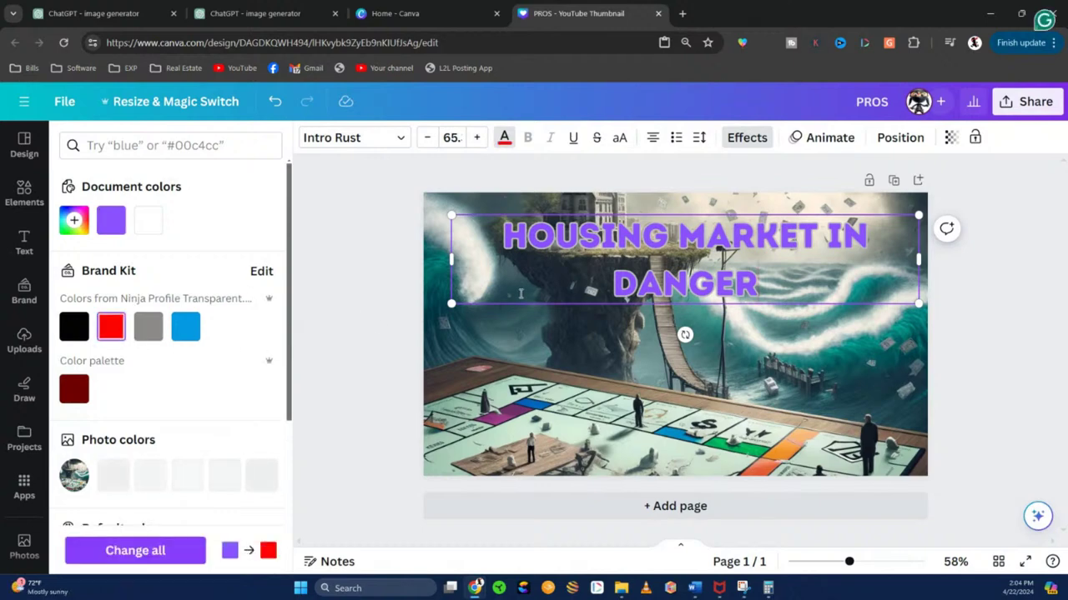
double_click(685, 268)
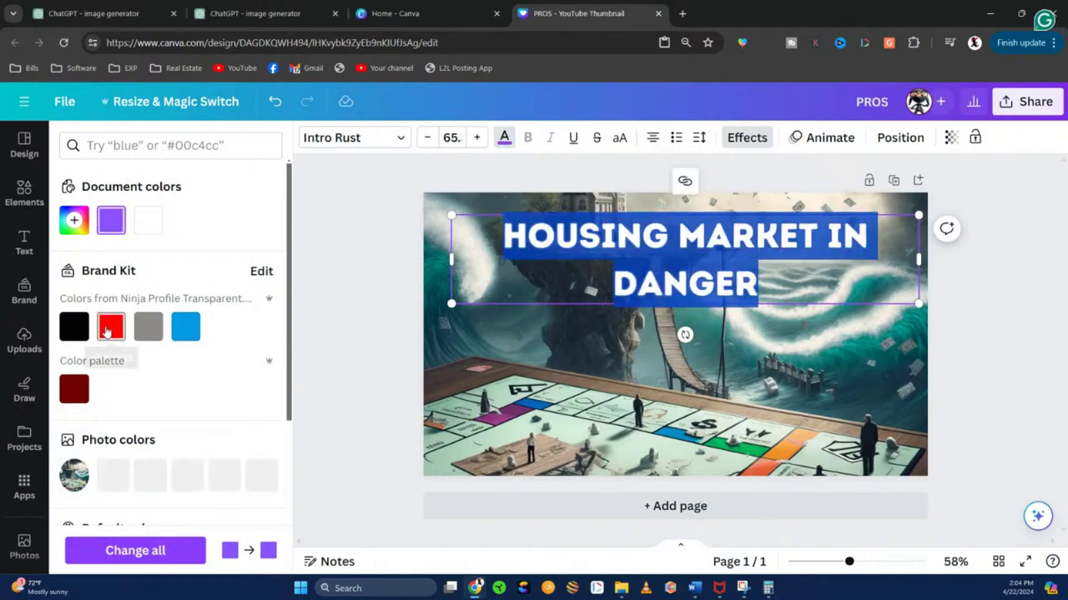
click(546, 297)
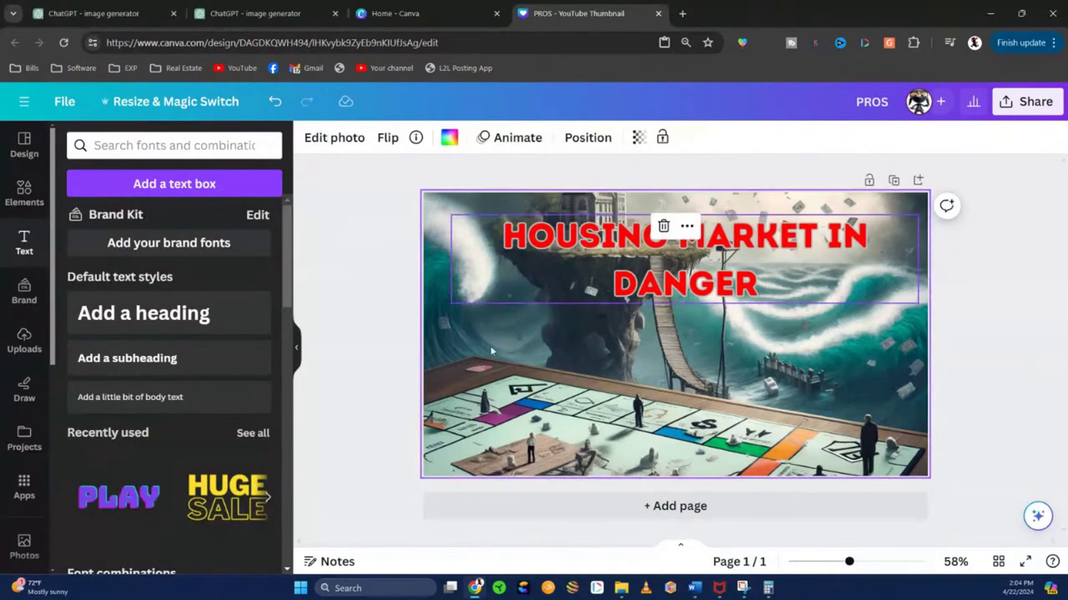
Step: Shrink the heading to size 54 so it fits one line, and move it mid-image
click(611, 276)
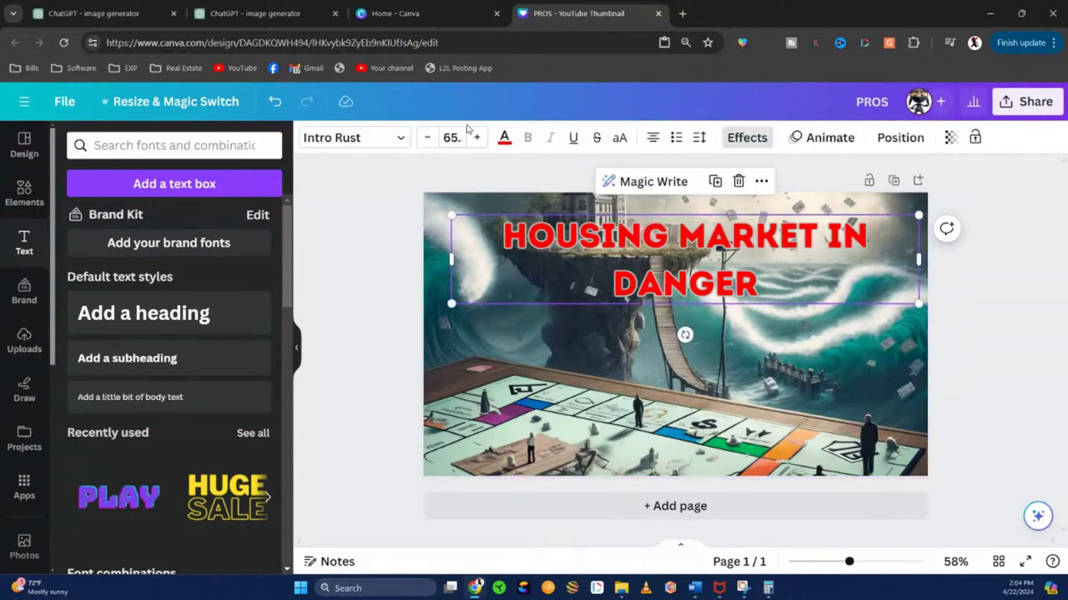
click(426, 139)
click(425, 138)
click(425, 139)
drag(699, 278, 689, 345)
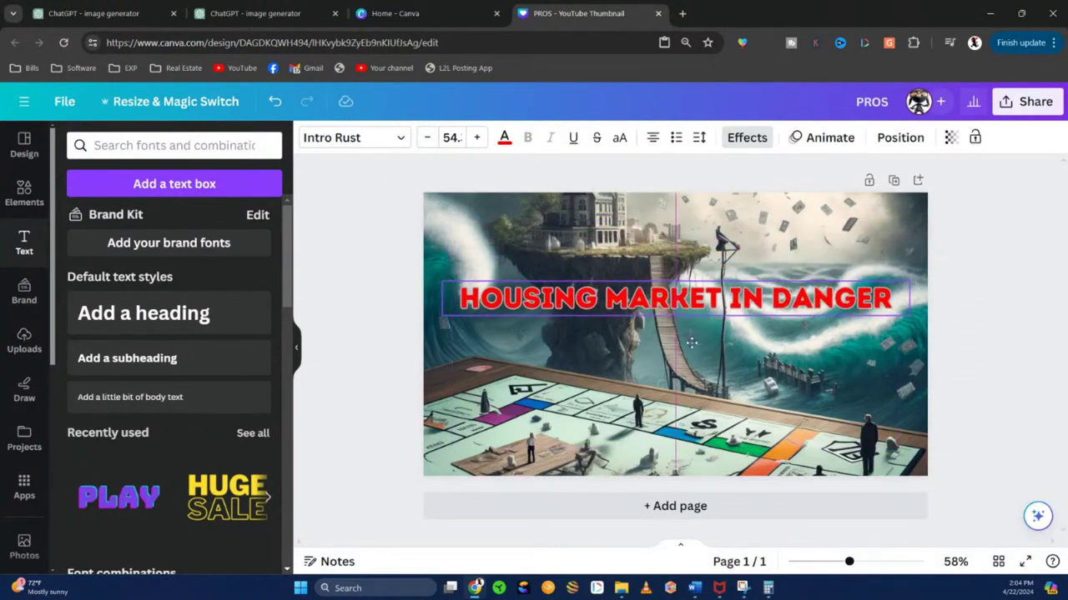
click(381, 326)
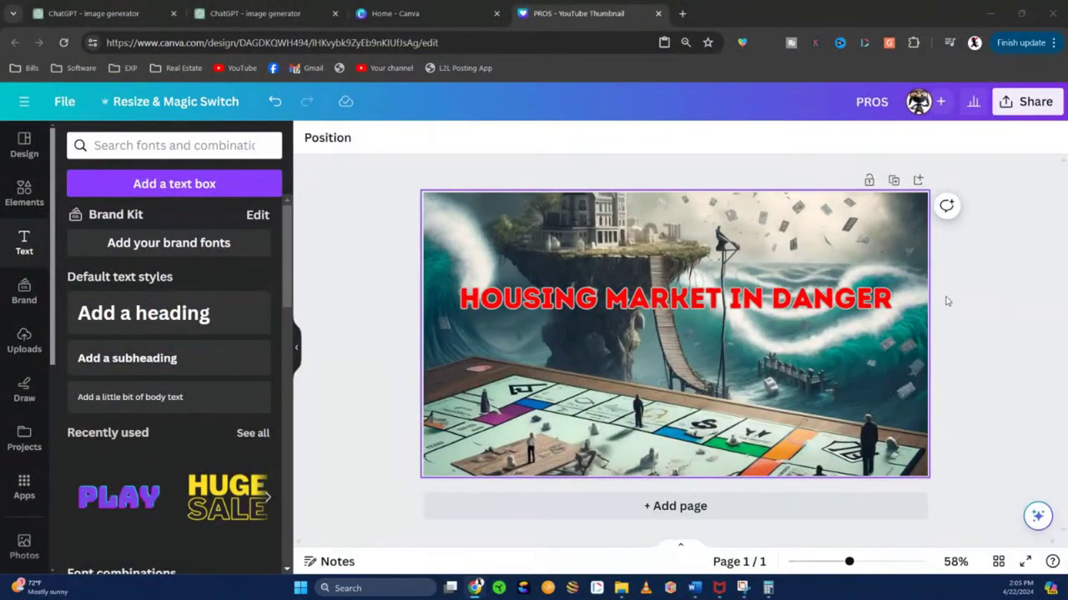
Step: Look back at the Clermont chat, then return to the stormy Monopoly-board conversation
click(317, 13)
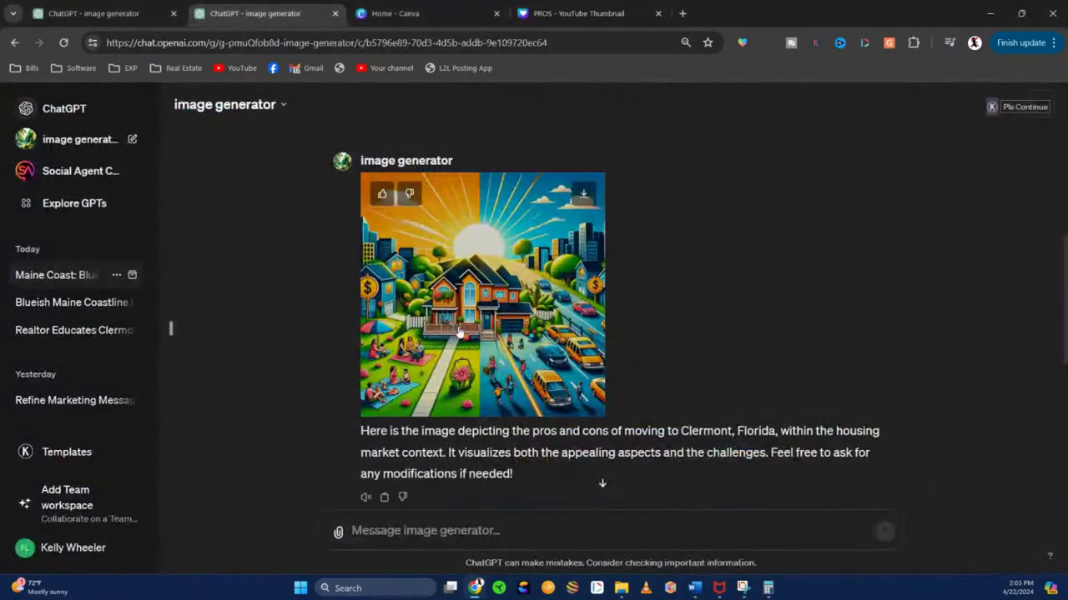
scroll(461, 332, up, 5)
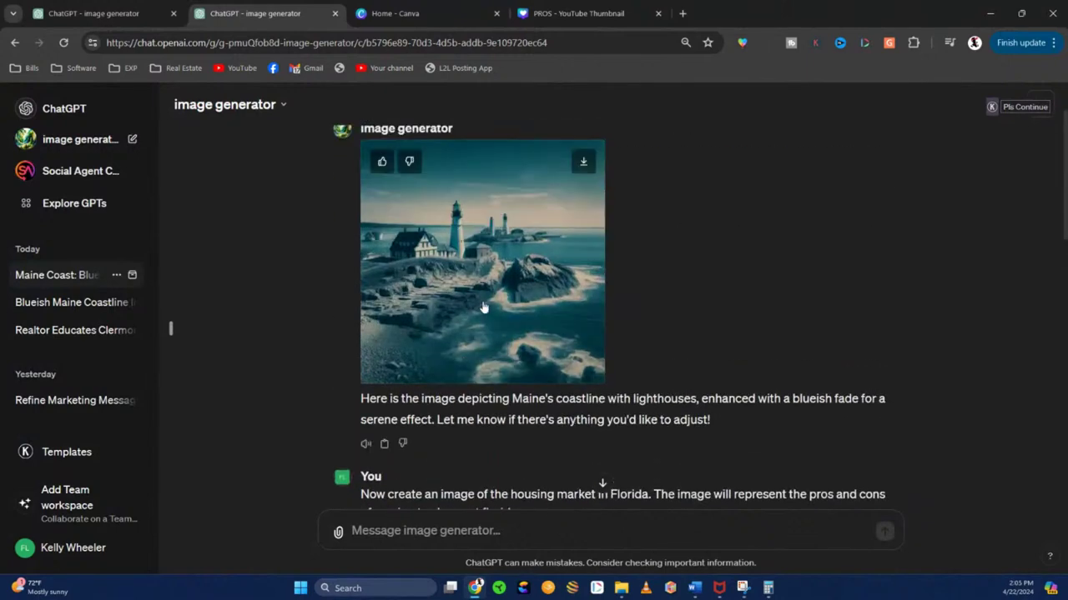
click(94, 13)
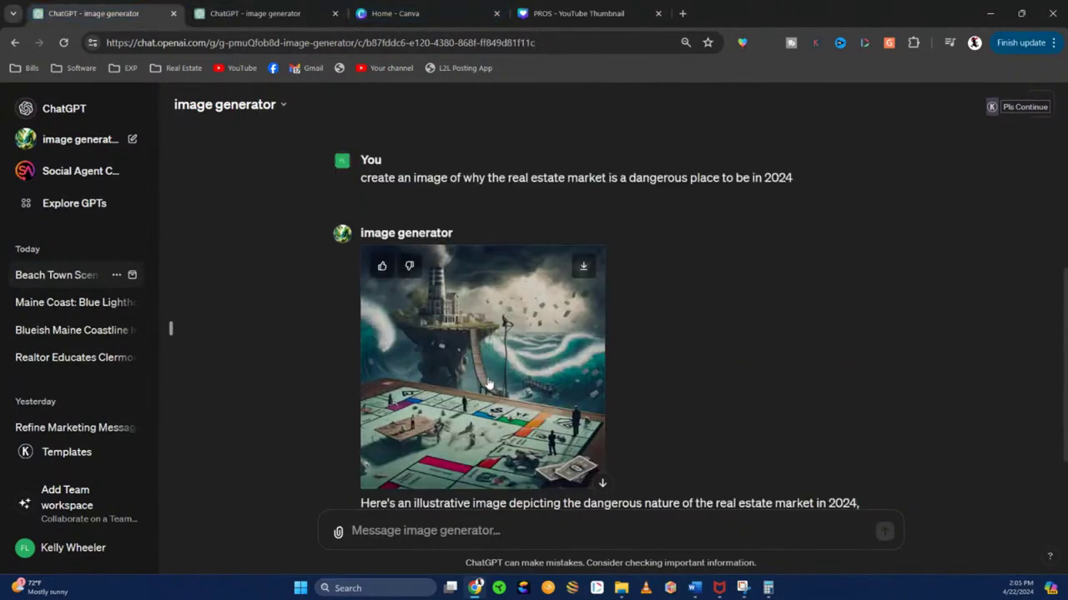